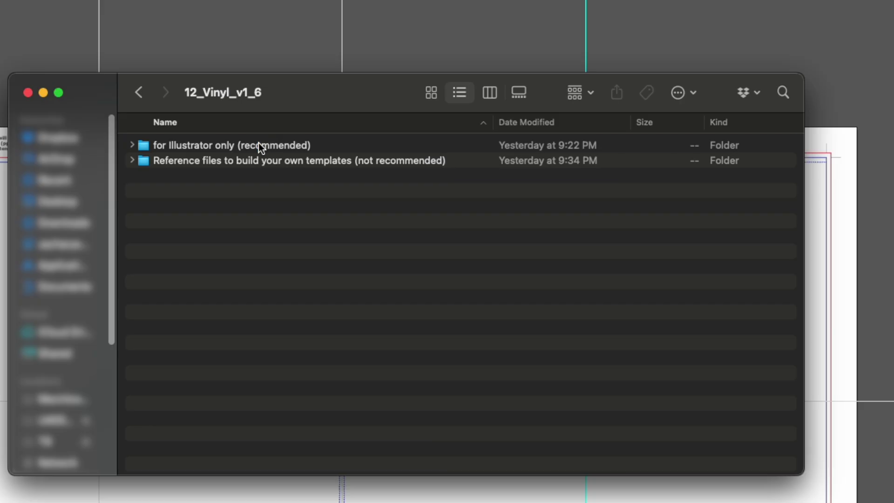
Step: Open vinyl_12_cover_v1_6.ai from the 'for Illustrator only' folder in Illustrator
double_click(258, 144)
double_click(191, 160)
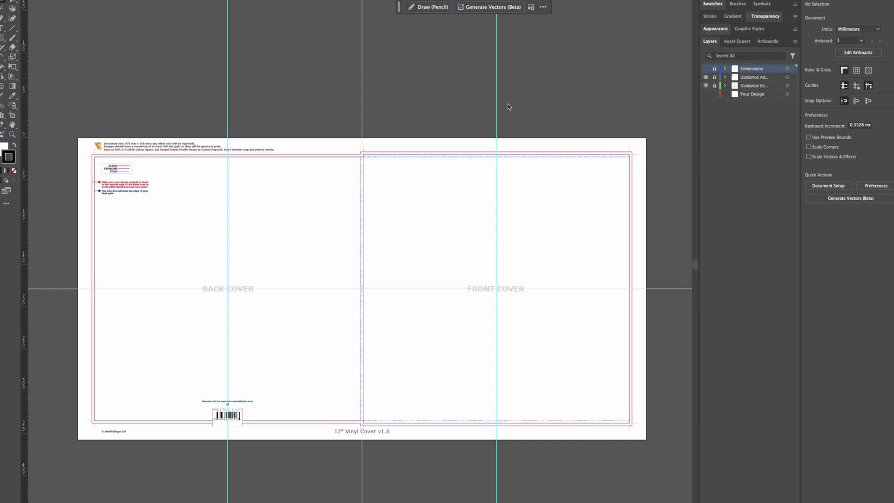
scroll(509, 106, up, 3)
scroll(509, 107, left, 4)
scroll(509, 107, down, 3)
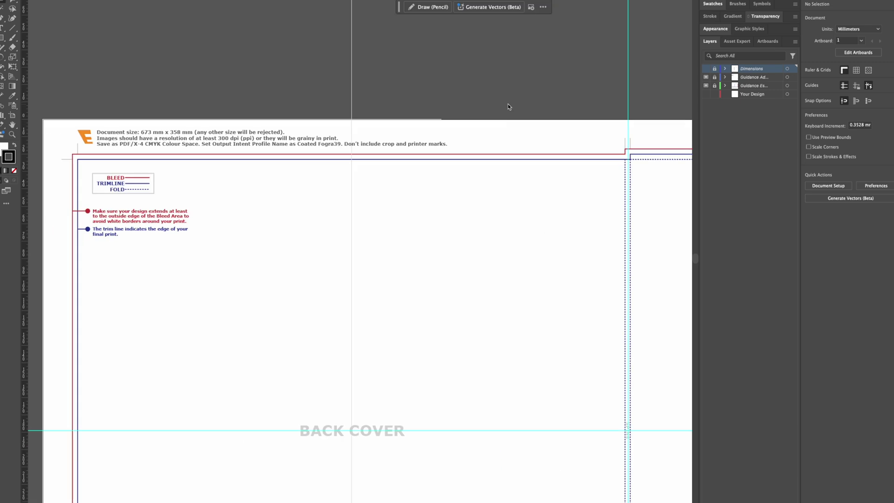
scroll(510, 106, left, 3)
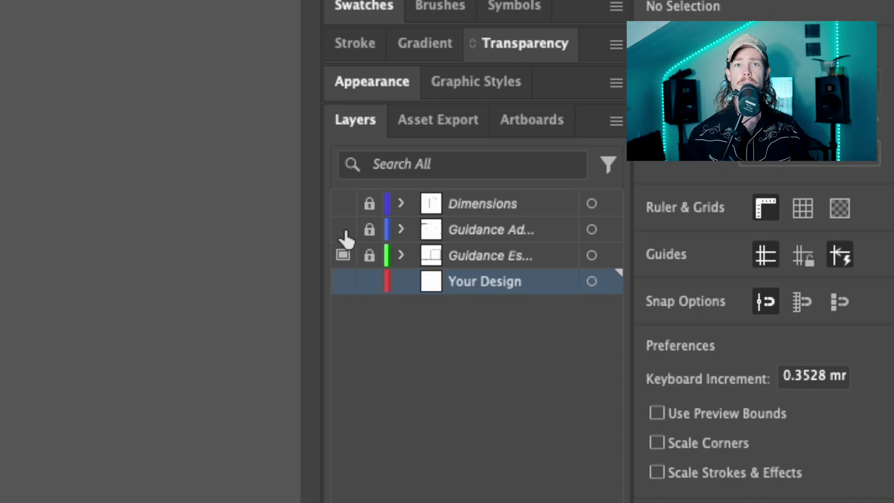
Step: Show the guidance and Dimensions layers and select the Your Design layer
click(344, 230)
click(346, 216)
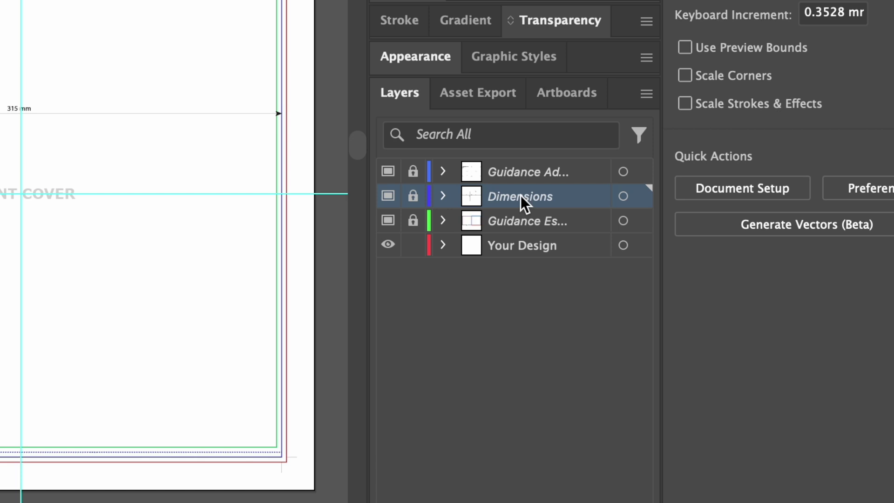
click(545, 246)
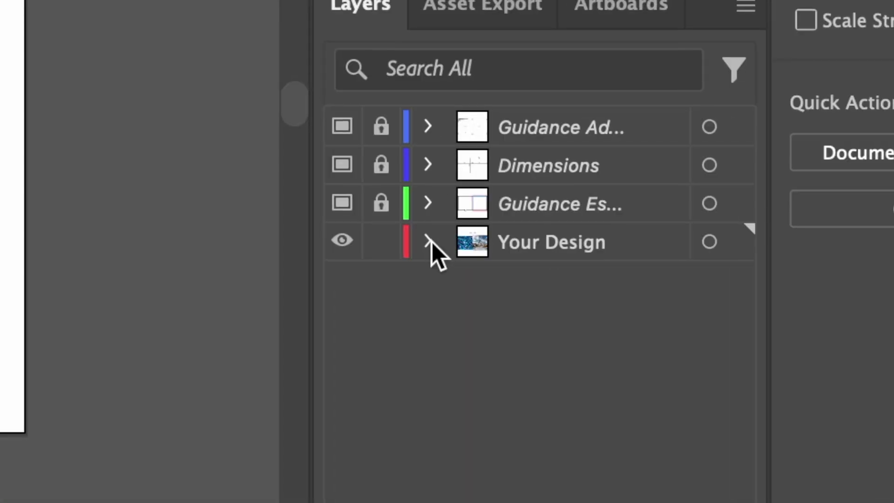
click(428, 242)
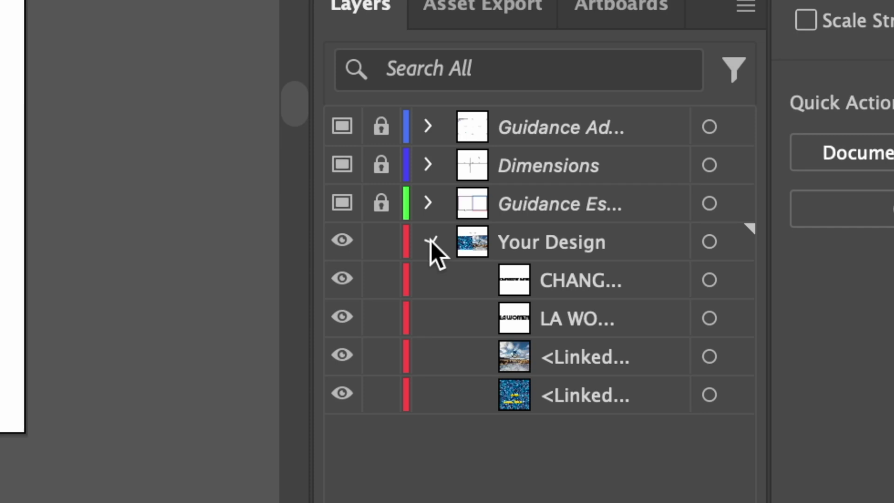
click(430, 241)
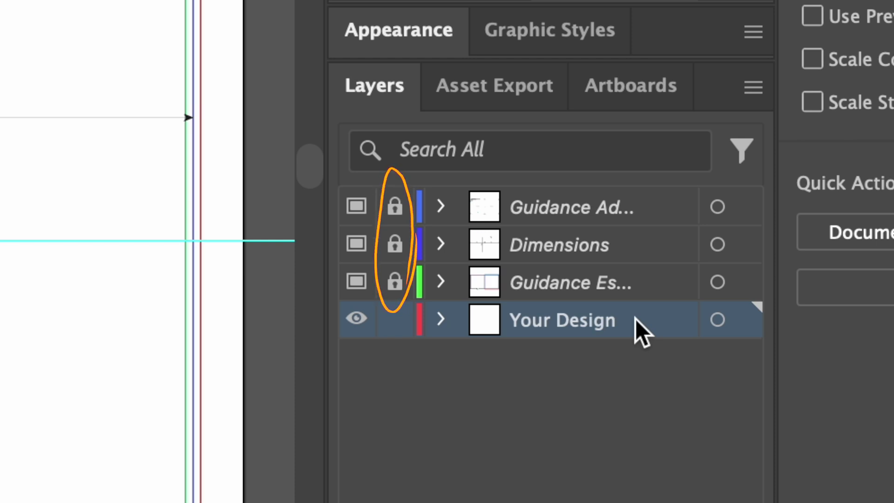
Step: Hide the guidance, Dimensions and guide-line layers, then place the balloon photo
click(353, 217)
click(351, 238)
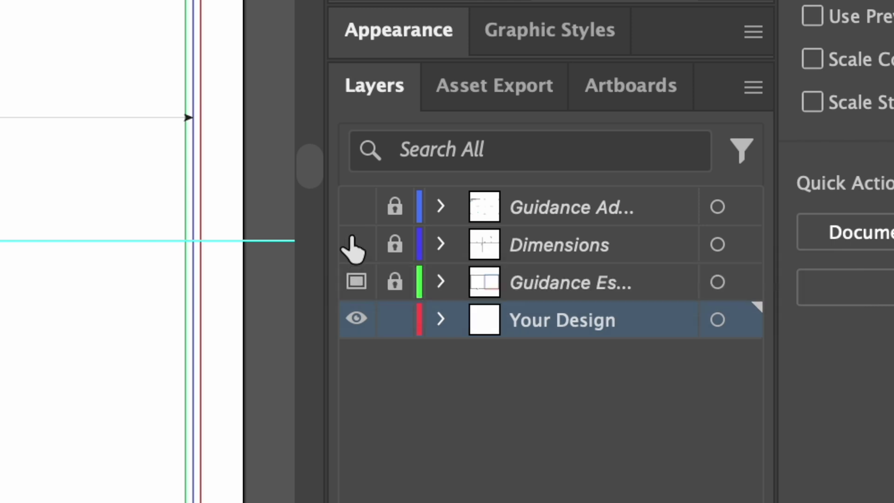
click(355, 282)
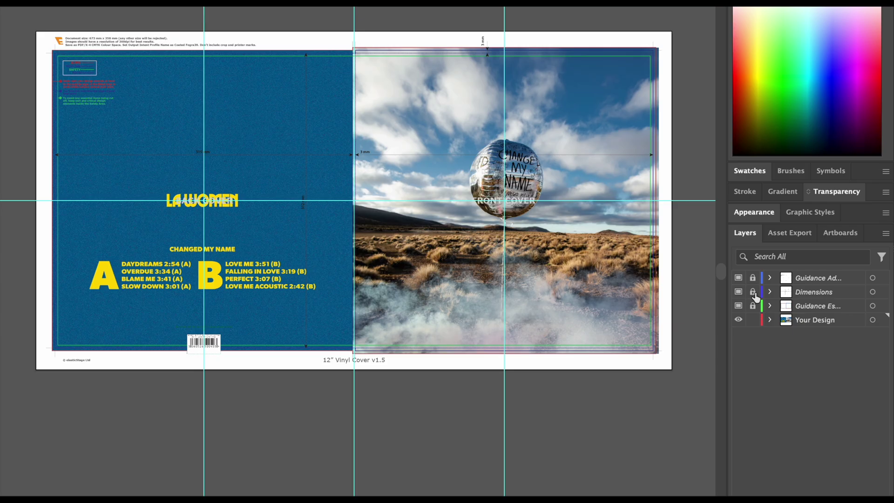
click(739, 279)
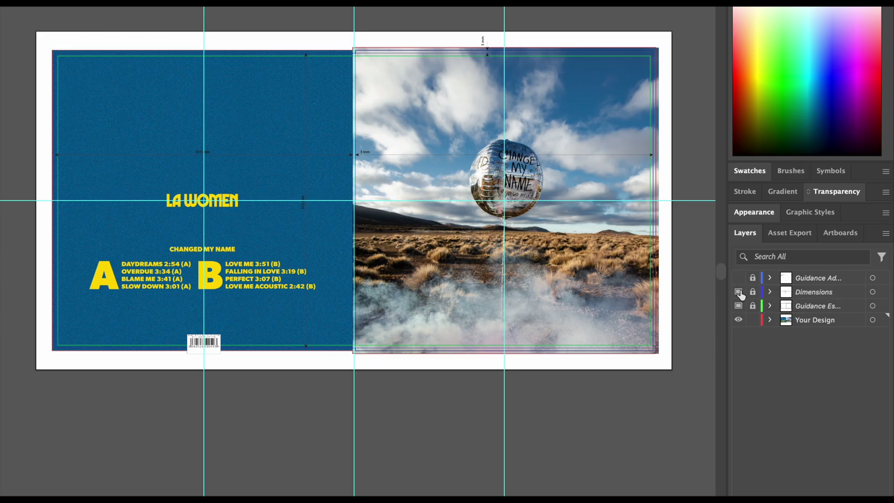
click(739, 306)
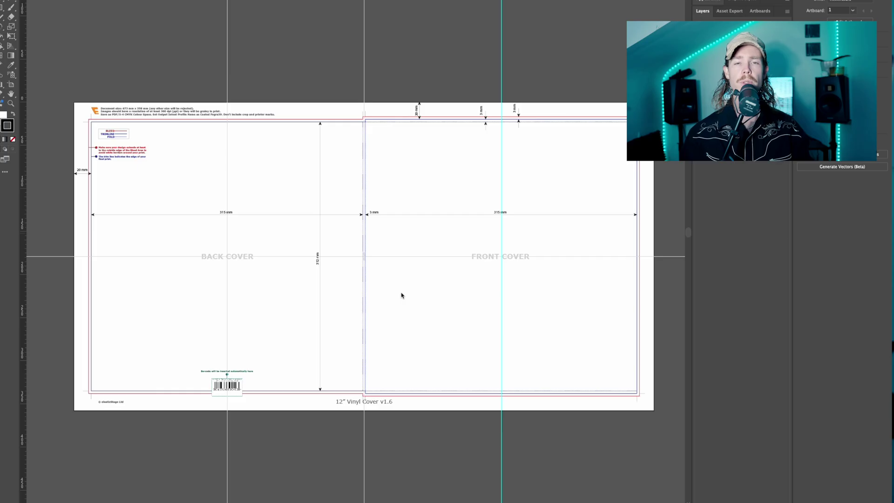
click(402, 296)
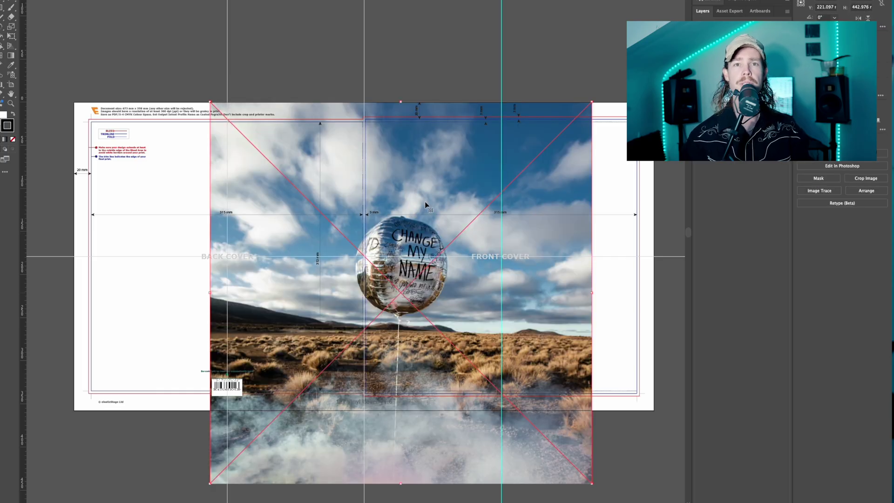
Step: Move and scale the balloon photo to fill the front cover out to the bleed
drag(411, 180, 462, 84)
drag(412, 40, 409, 148)
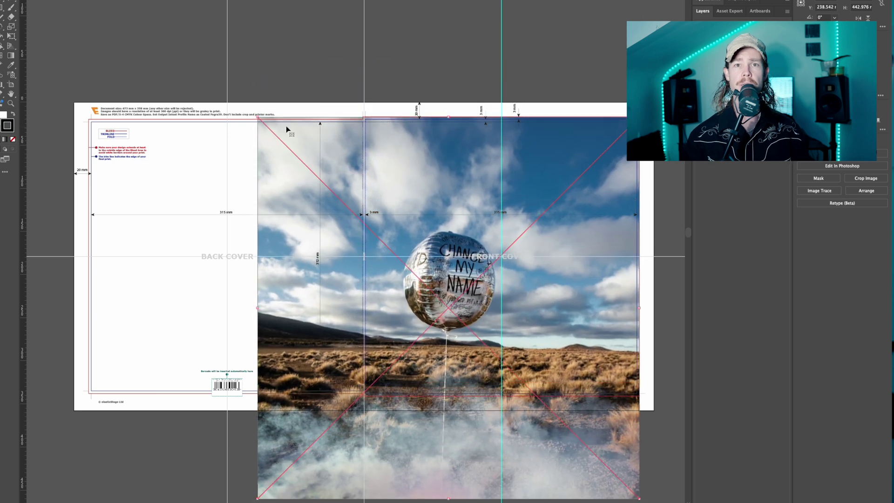
drag(258, 118, 418, 198)
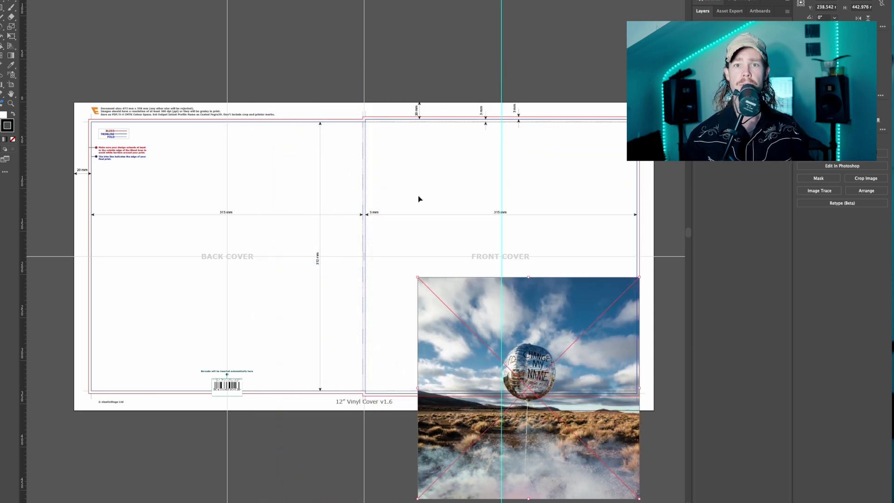
drag(477, 295, 424, 135)
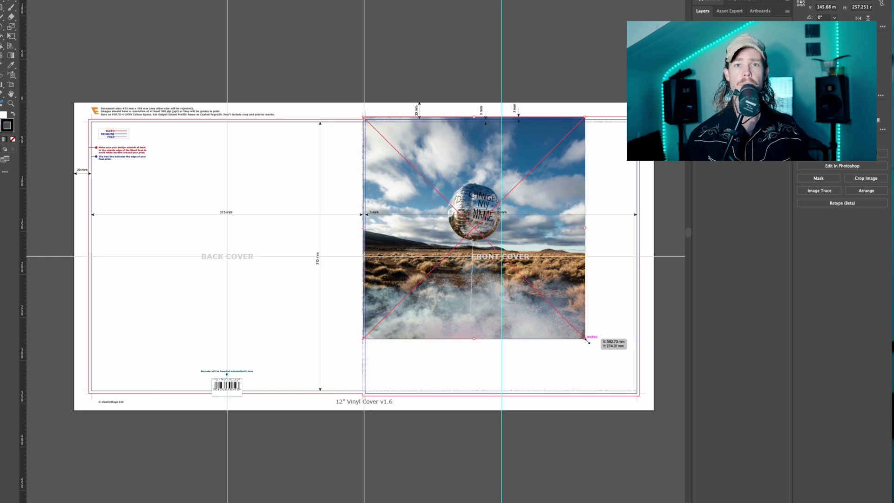
drag(586, 340, 643, 410)
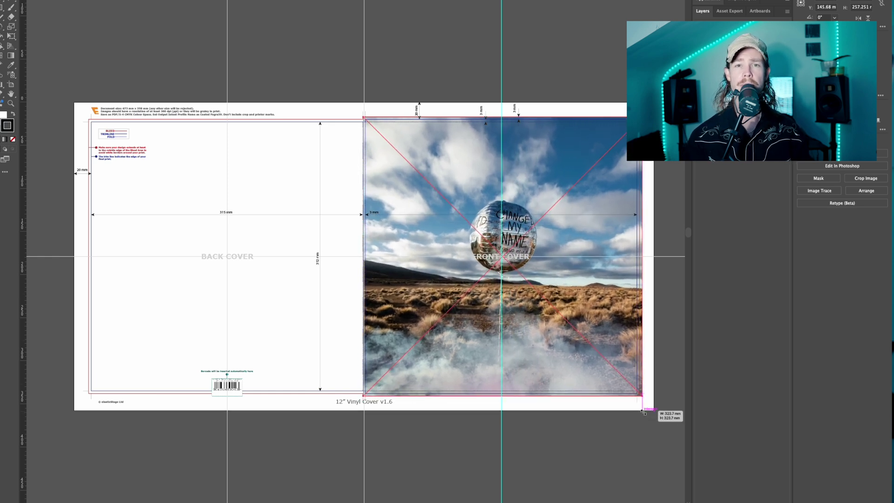
scroll(593, 389, up, 3)
scroll(307, 314, right, 5)
drag(456, 410, 458, 412)
scroll(457, 410, down, 8)
Step: Paste the blue LA WOMEN tracklist image and scale it over the back cover
key(ctrl+shift+a)
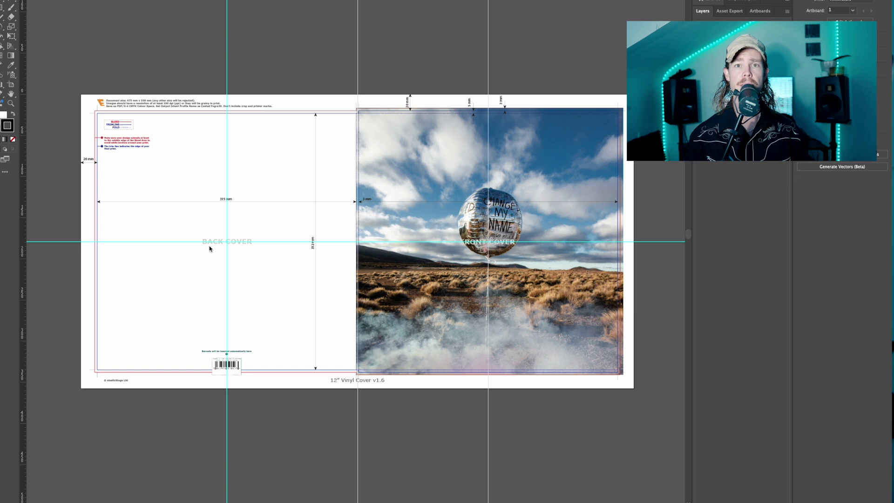
key(ctrl+v)
drag(205, 183, 276, 227)
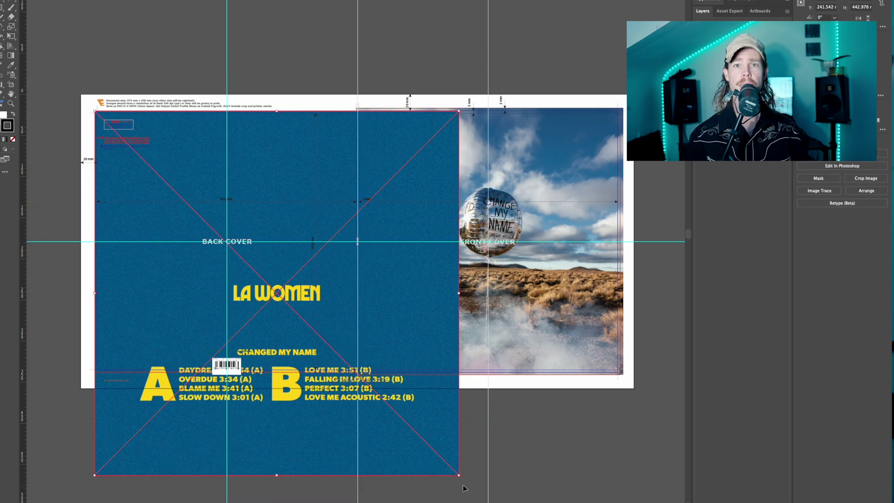
mouse_move(456, 475)
mouse_down()
mouse_move(345, 374)
mouse_move(356, 375)
mouse_up()
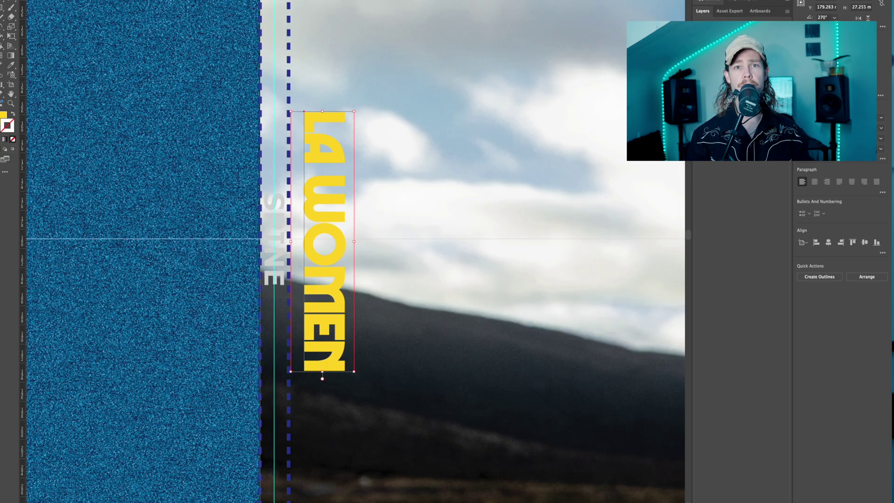
Step: Move the vertical LA WOMEN title onto the spine and hide the Guidance Es layer
drag(335, 140, 270, 200)
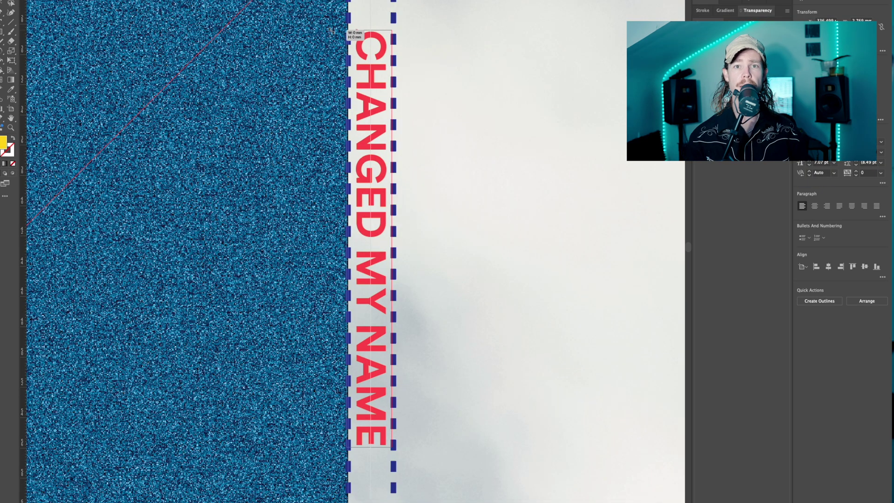
click(499, 120)
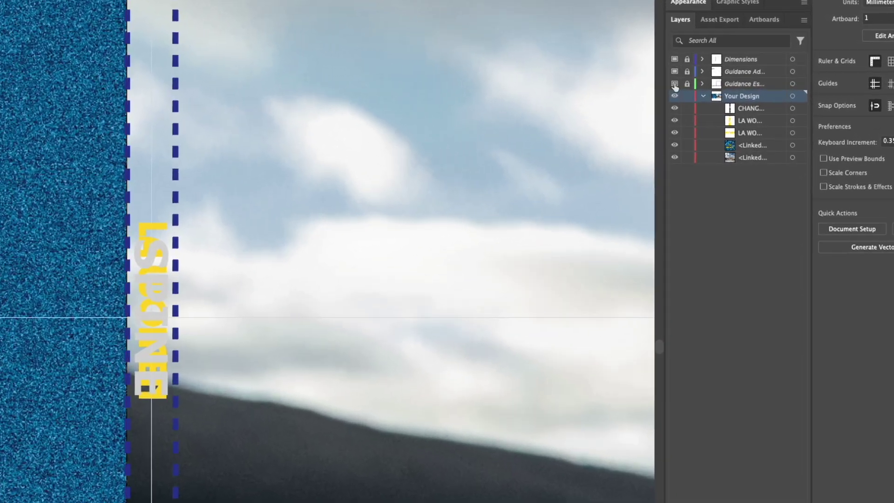
click(704, 82)
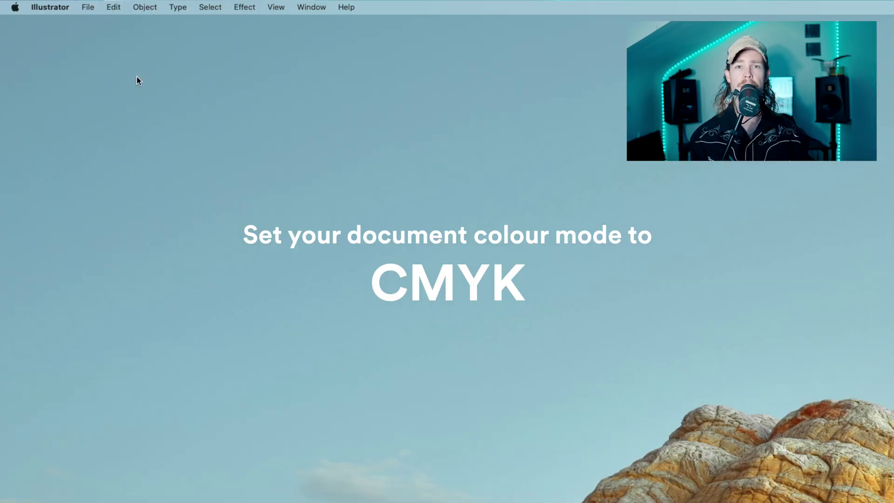
Step: Confirm CMYK Color document mode and save the cover as an Adobe PDF
click(89, 6)
mouse_move(121, 367)
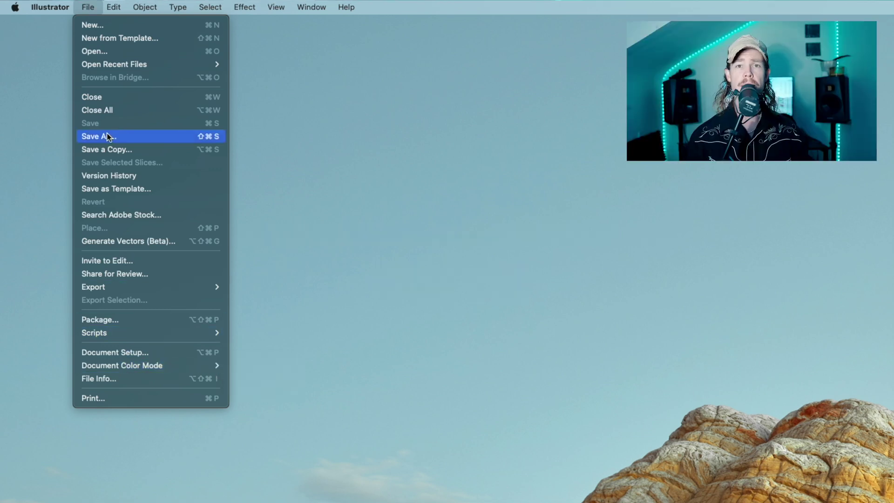
click(108, 137)
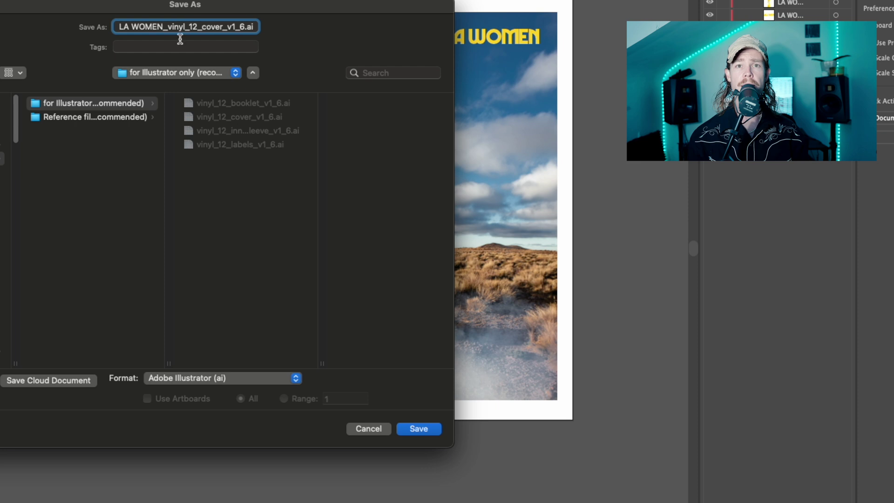
click(223, 378)
click(214, 422)
click(410, 429)
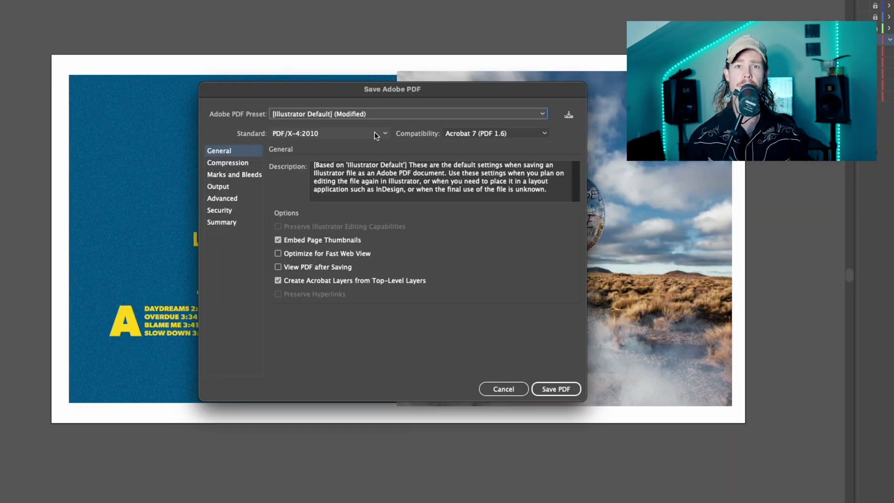
Step: Export the cover PDF with PDF/X-4:2010 standard and Coated FOGRA39 output intent
click(326, 133)
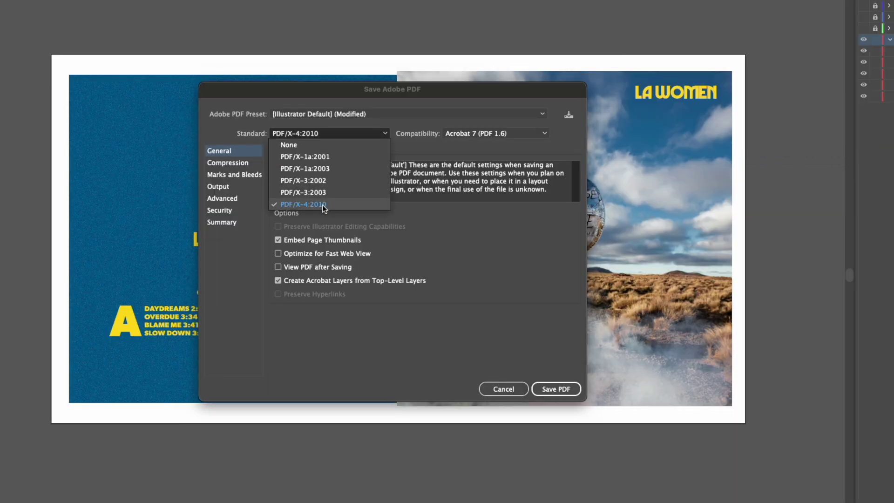
click(325, 204)
click(235, 185)
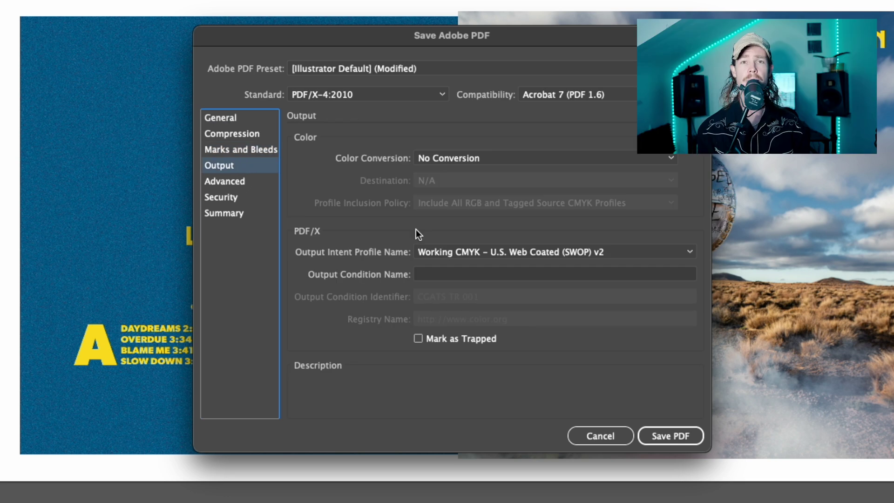
click(378, 251)
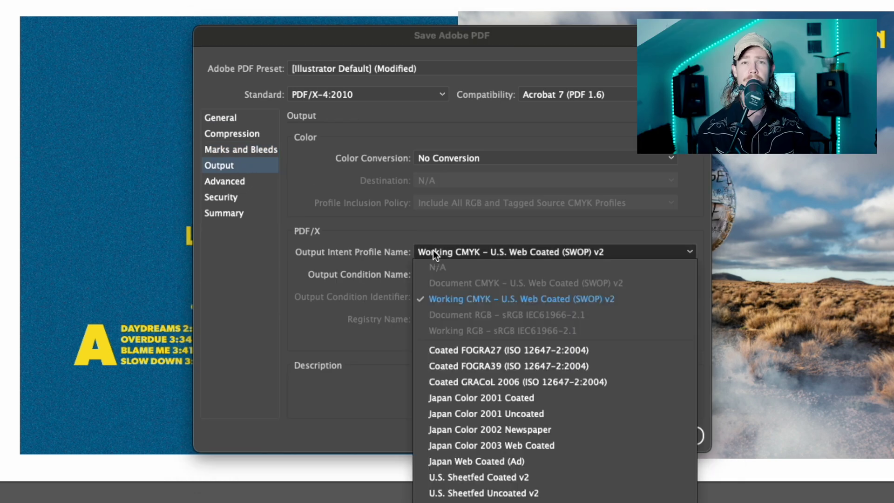
click(486, 367)
click(666, 433)
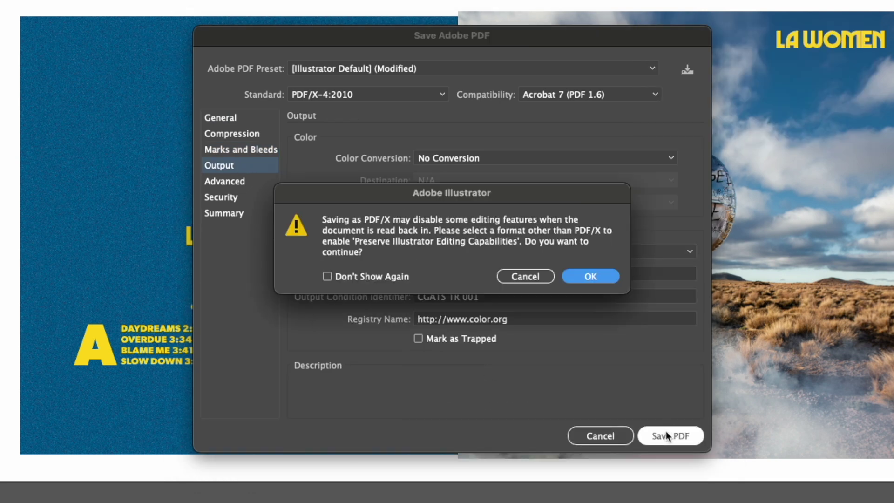
click(591, 276)
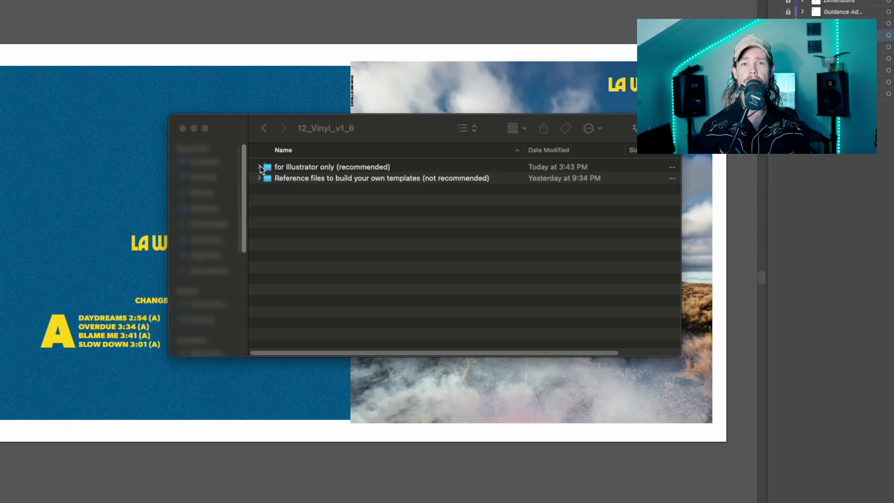
Step: Open vinyl_12_inner_sleeve_v1_6.ai and drag the scribbled design PNG onto its artboard
click(259, 167)
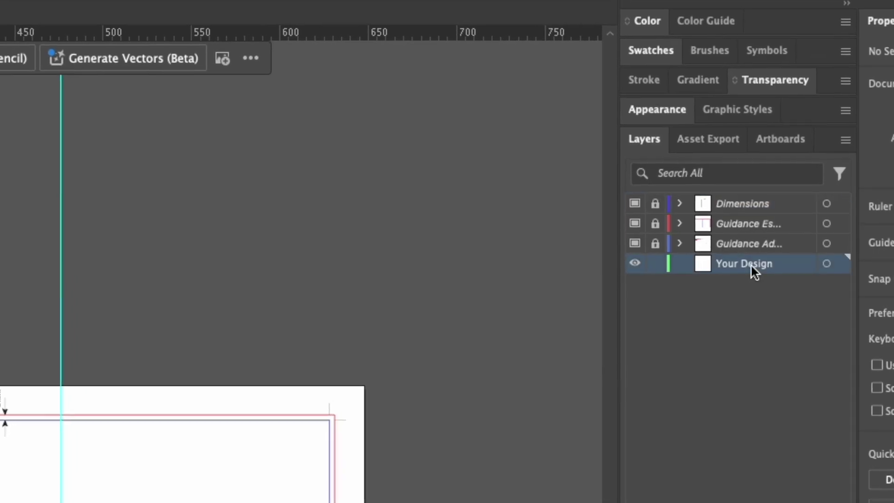
drag(751, 264, 483, 104)
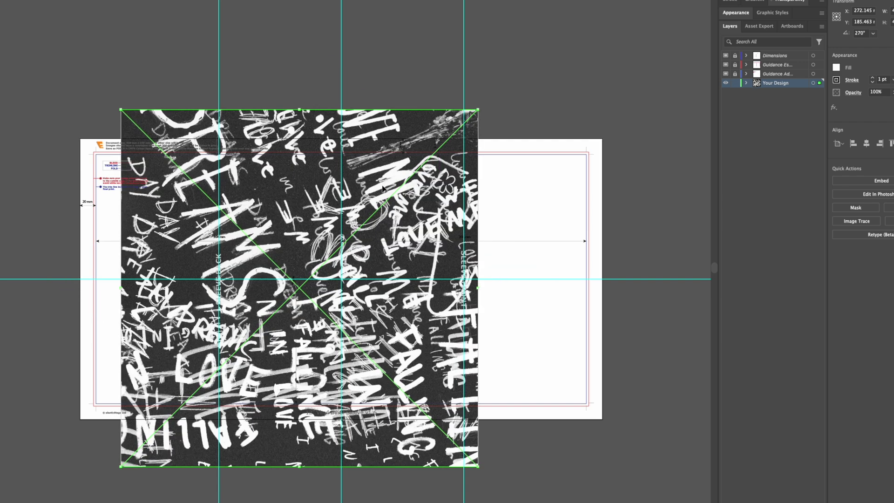
Step: Rotate the design onto the sleeve front and place a copy on the other half
drag(395, 401, 545, 395)
scroll(541, 394, up, 5)
scroll(541, 393, down, 6)
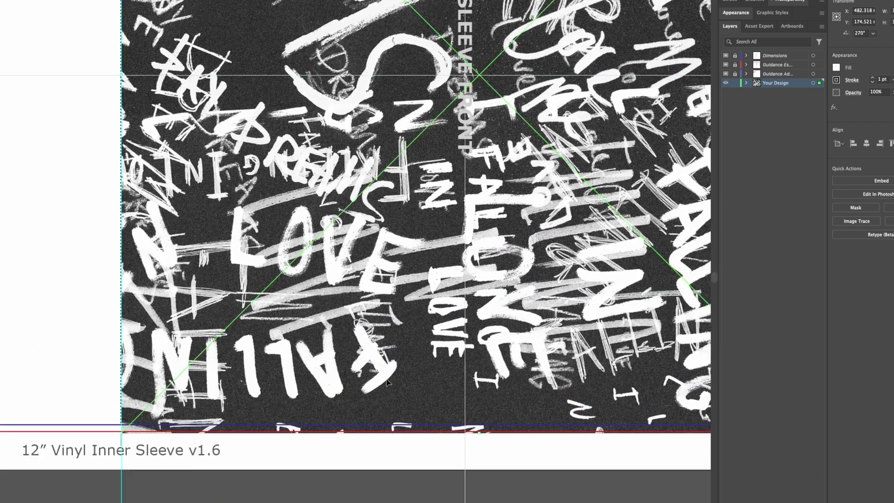
key(ctrl+z)
key(ctrl+z)
drag(218, 309, 482, 283)
scroll(166, 497, up, 3)
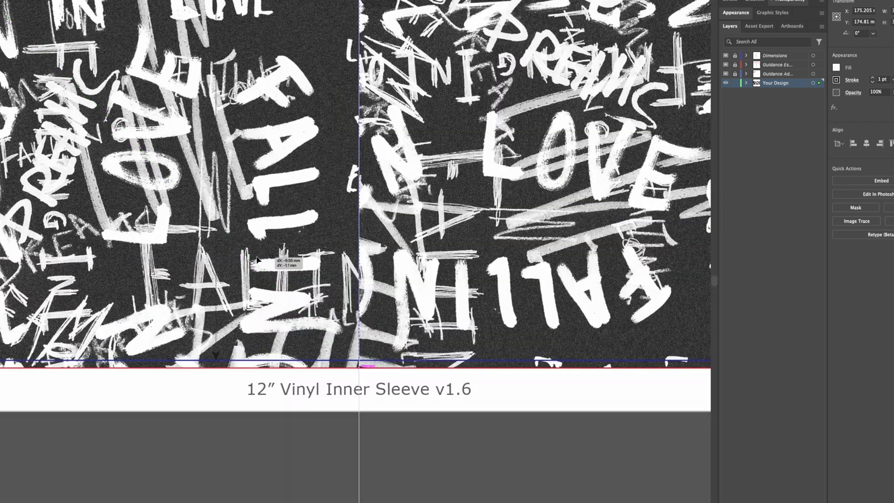
click(166, 497)
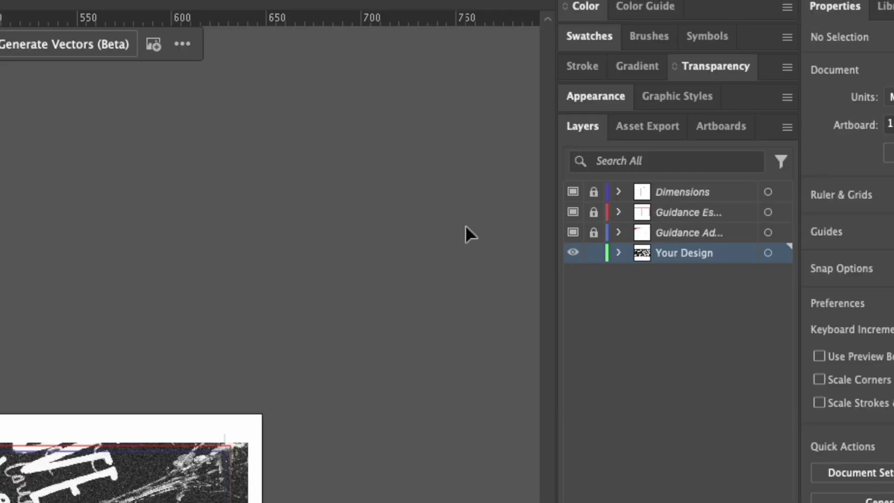
Step: Hide the template guide layers and confirm the document is CMYK Color
drag(573, 191, 573, 235)
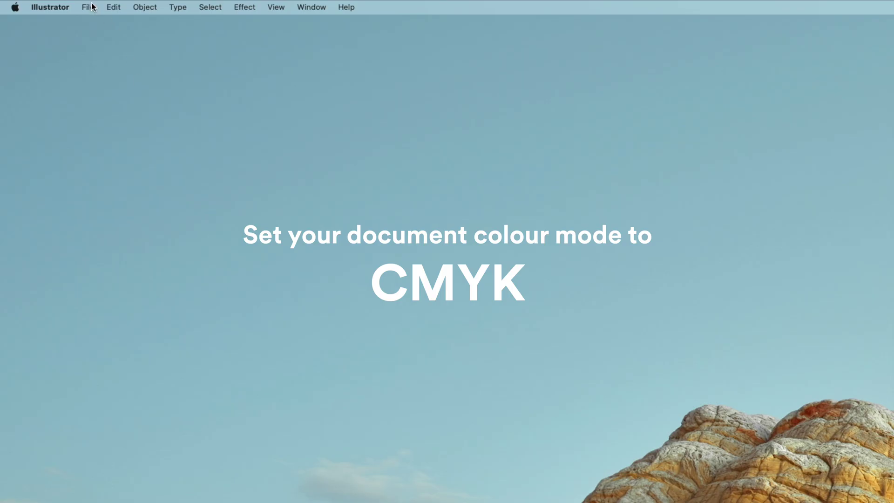
click(88, 7)
mouse_move(121, 367)
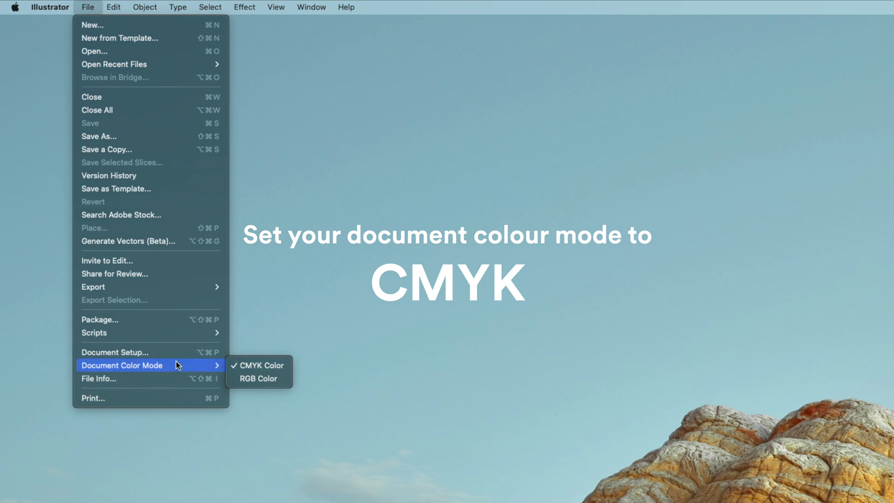
Step: Save the inner sleeve as Adobe PDF with the name prefixed 'LA WOMEN_'
click(108, 136)
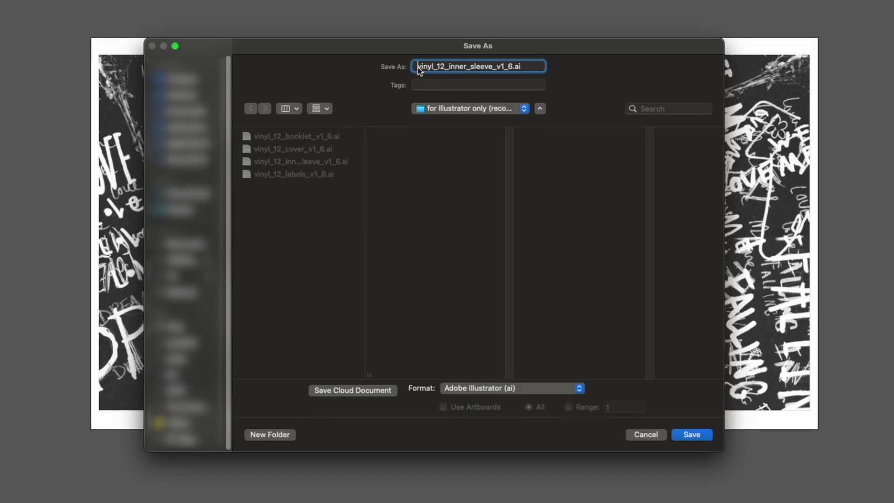
key(Up)
text(LA WOMEN_)
click(518, 395)
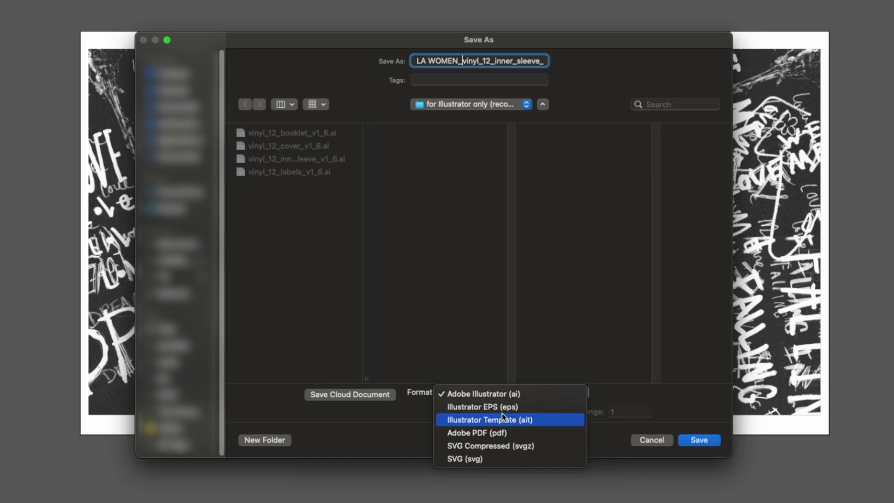
click(499, 429)
click(697, 438)
Step: Export it with PDF/X-4:2010 standard and Coated FOGRA39 output intent
click(393, 107)
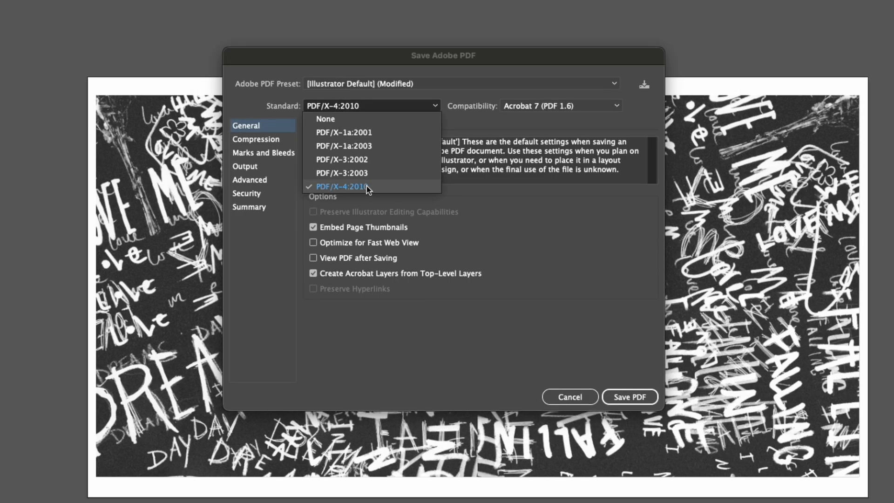
click(415, 187)
click(246, 167)
click(531, 240)
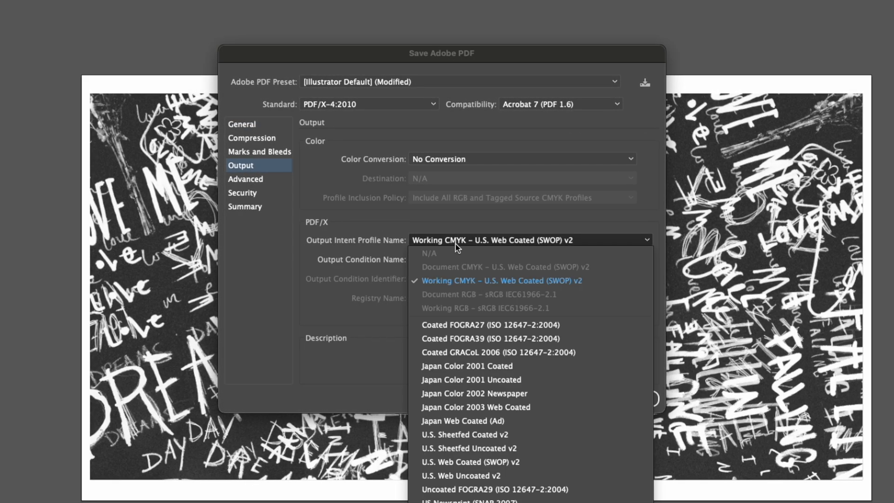
click(519, 325)
click(629, 399)
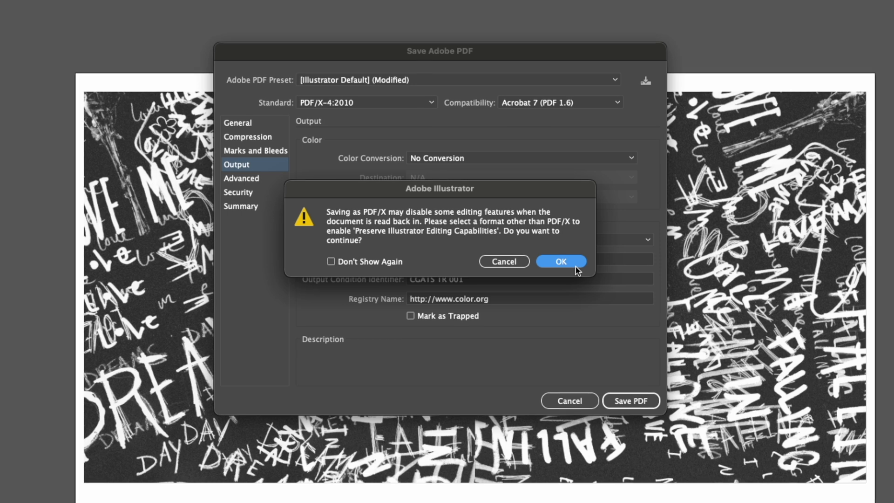
click(572, 261)
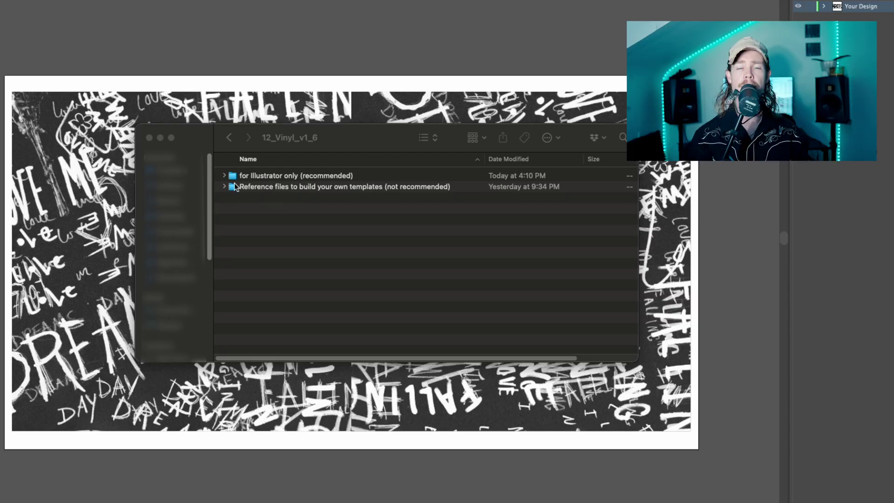
click(224, 175)
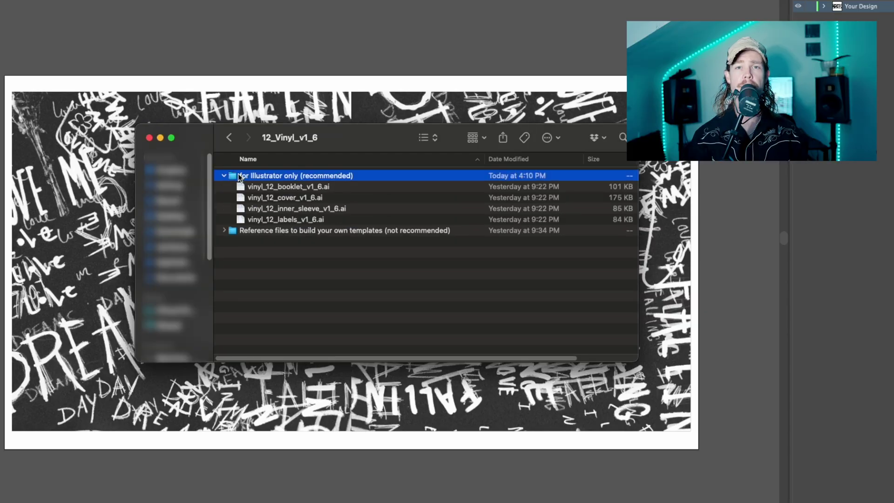
Step: Open vinyl_12_labels_v1_6.ai and confirm its document colour mode is CMYK Color
double_click(280, 220)
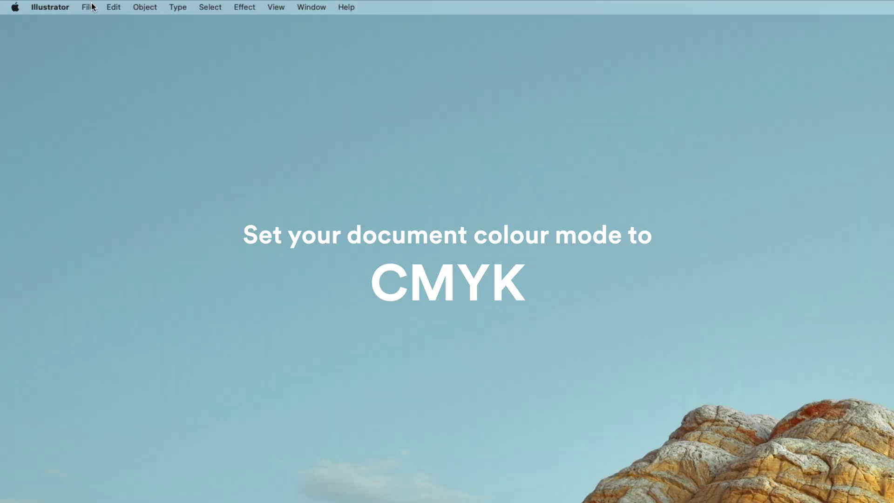
click(88, 7)
mouse_move(122, 368)
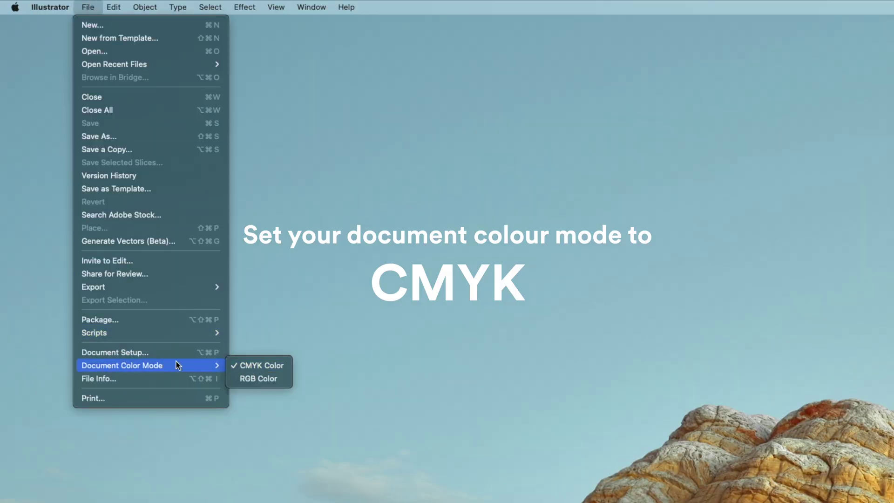
Step: Save the A and B labels as a new file in Adobe PDF format
click(108, 136)
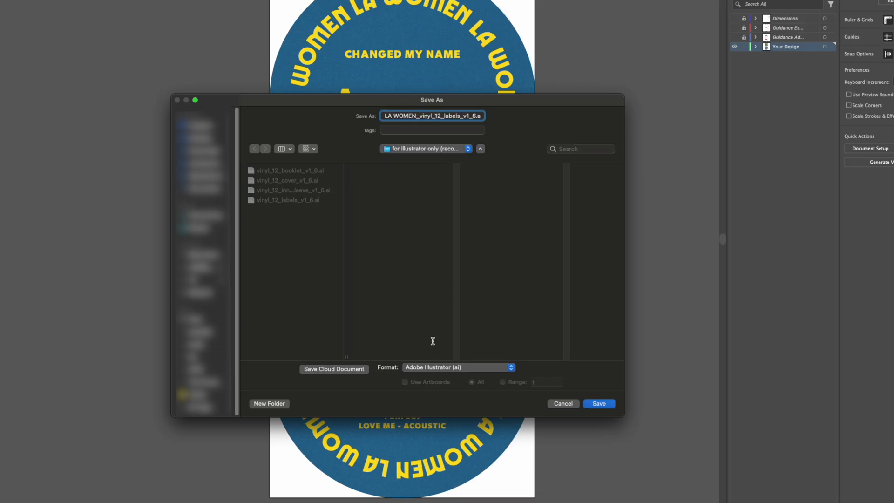
click(424, 363)
click(429, 398)
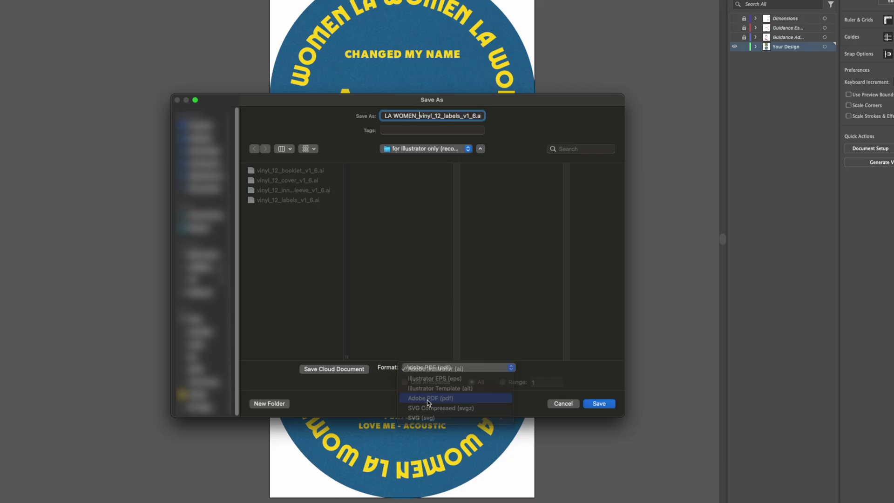
click(600, 404)
Step: Keep the PDF/X-4:2010 standard, set the output intent to Coated FOGRA39, and save the labels PDF
click(319, 124)
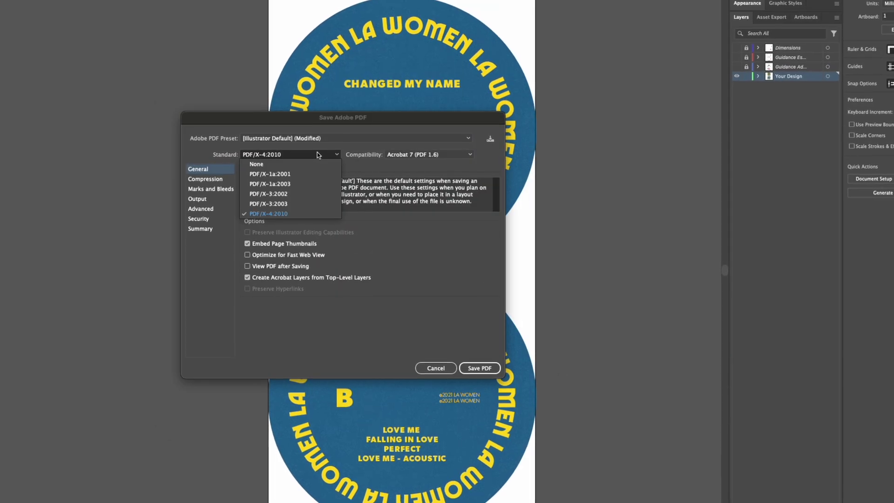
click(275, 213)
click(196, 199)
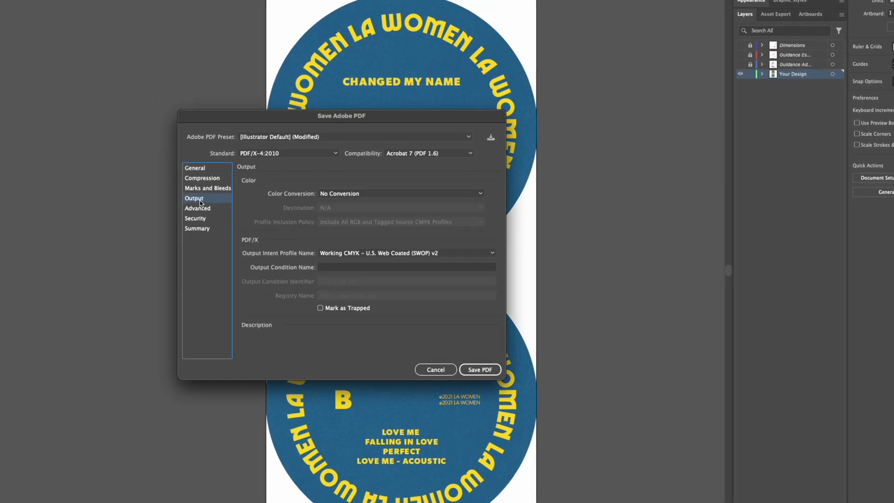
click(339, 254)
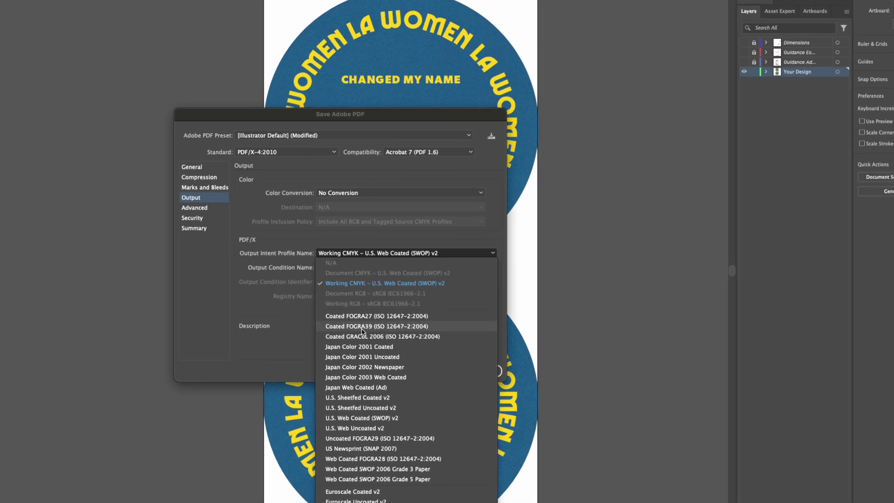
click(386, 330)
click(481, 372)
click(426, 268)
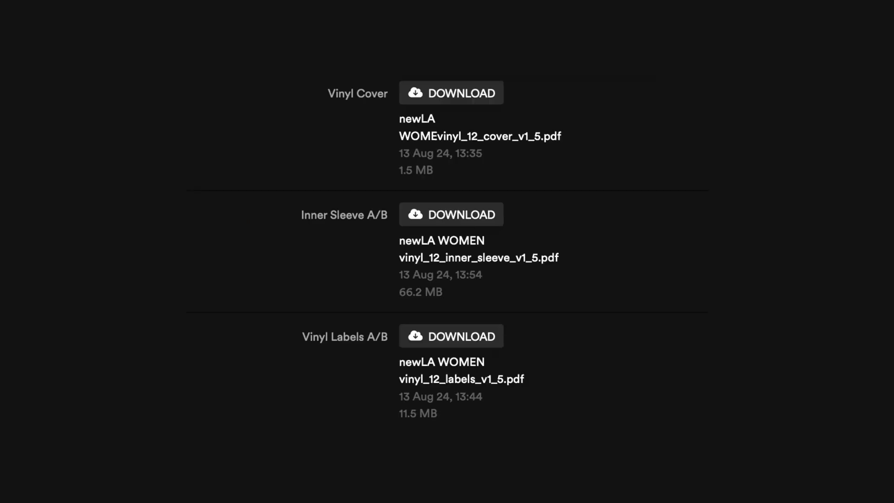
Step: Play the artwork preview, rotate the sleeve to its front cover, and resume playback through Sleeve Front and Side B
click(249, 43)
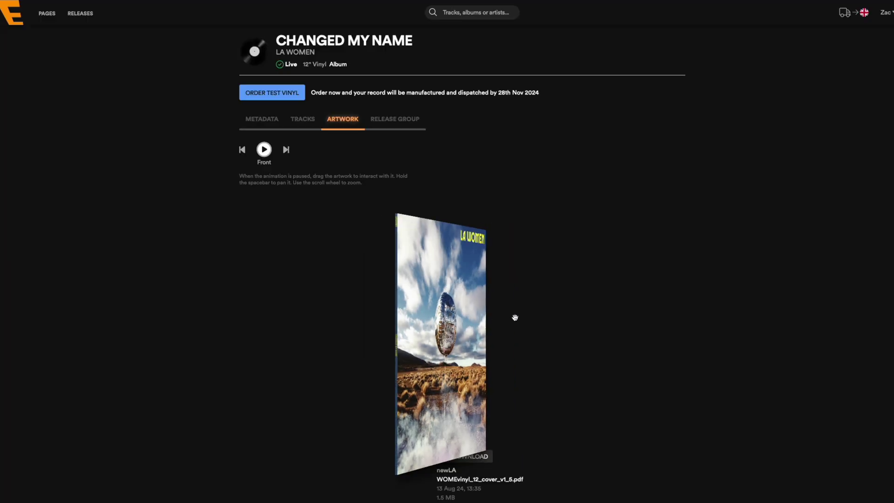
drag(502, 340, 430, 308)
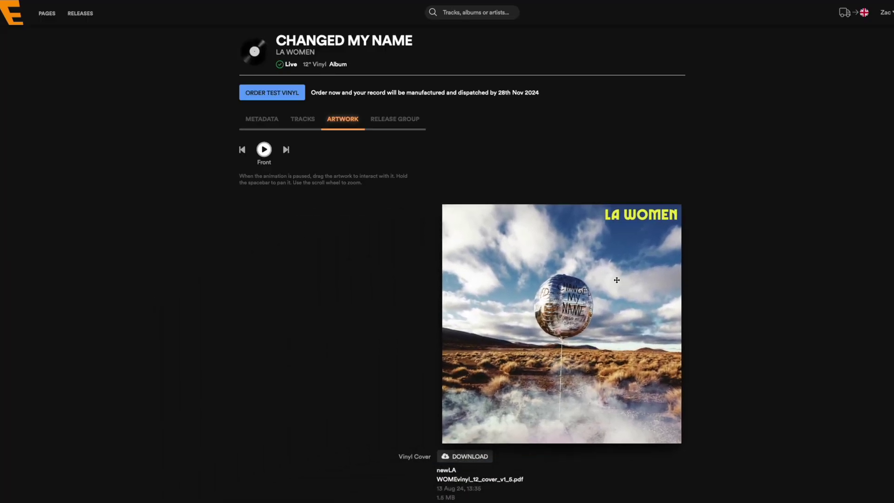
click(268, 151)
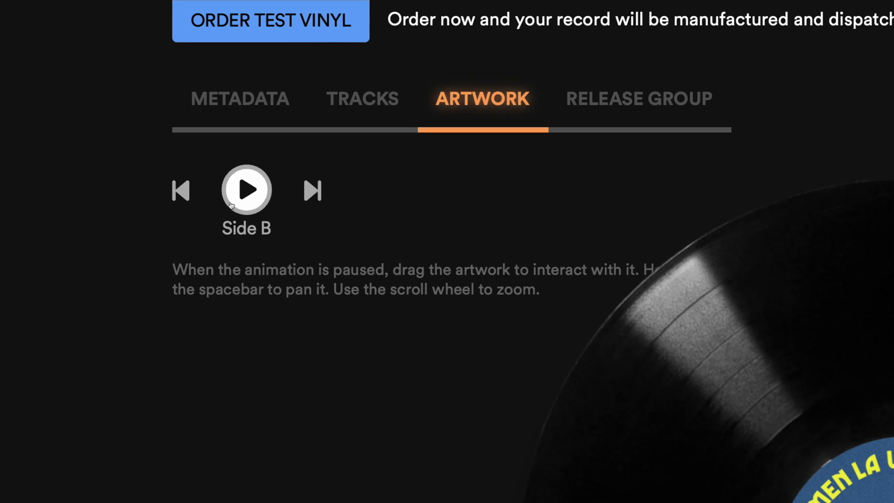
click(244, 197)
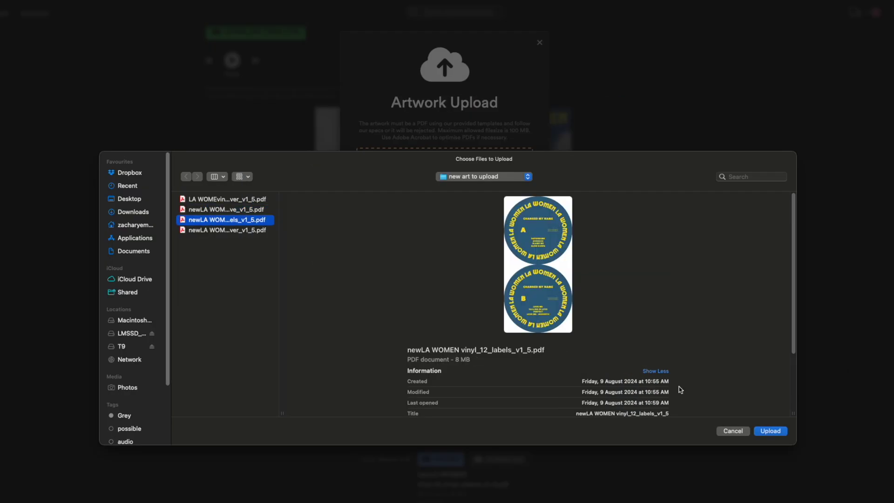
Step: Upload newLA WOMEN vinyl_12_labels_v1_5.pdf from the file chooser
click(766, 429)
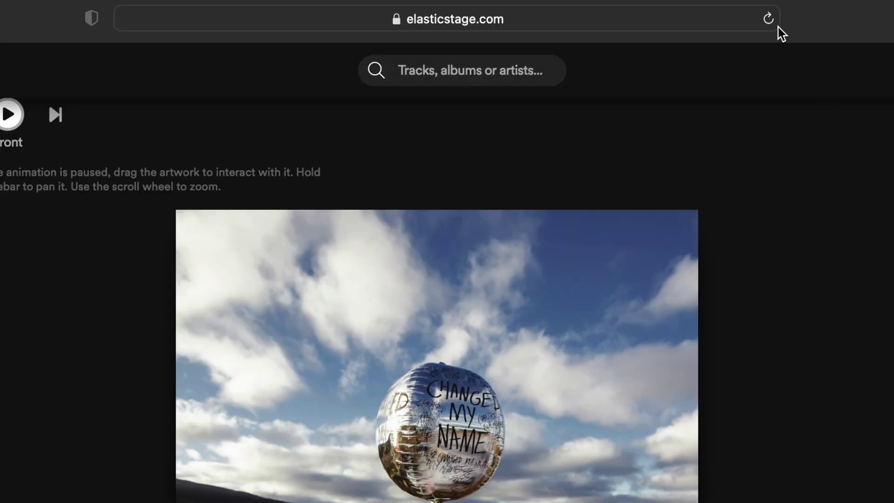
Step: Reload the LA WOMEN release page and pause the artwork preview at Front
click(775, 21)
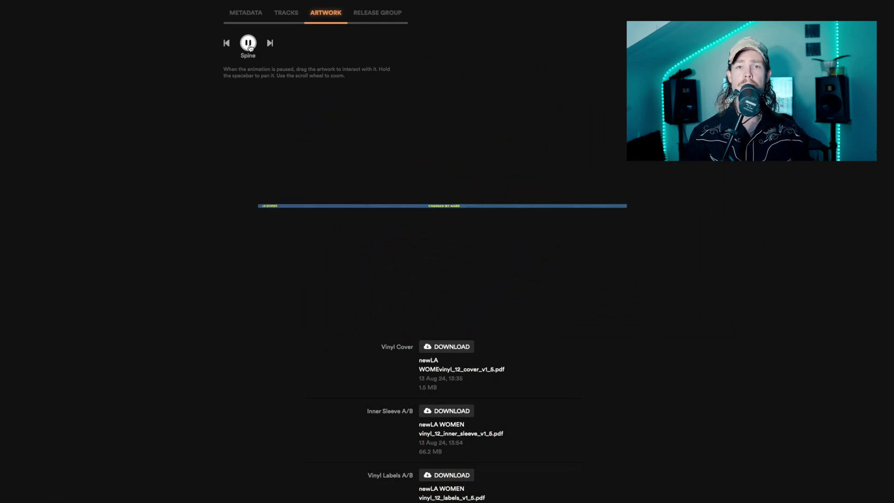
click(248, 43)
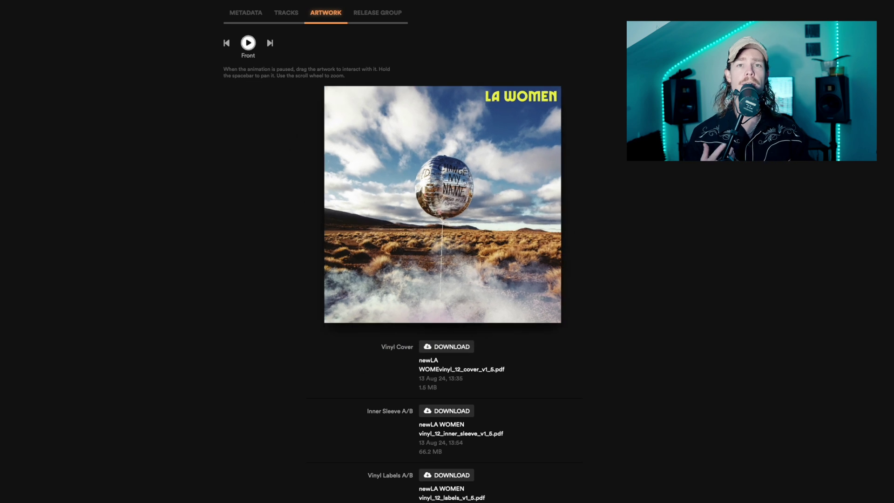